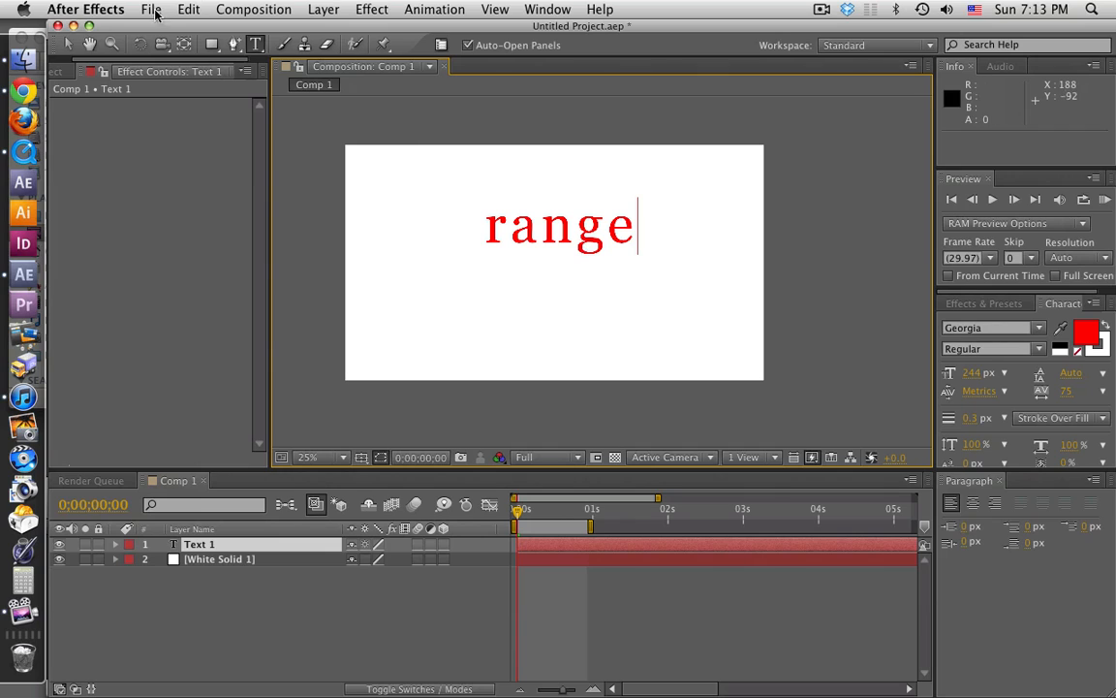
- Move the text "range" down to the centre of the composition and deselect it
click(68, 44)
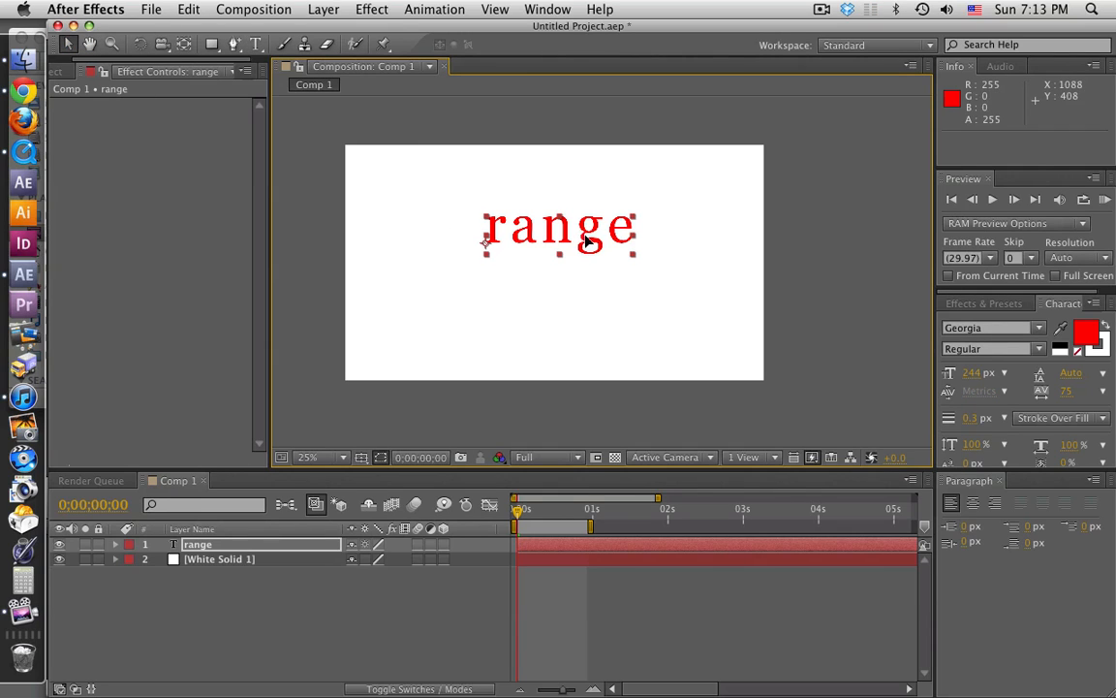
drag(581, 243, 578, 274)
click(384, 614)
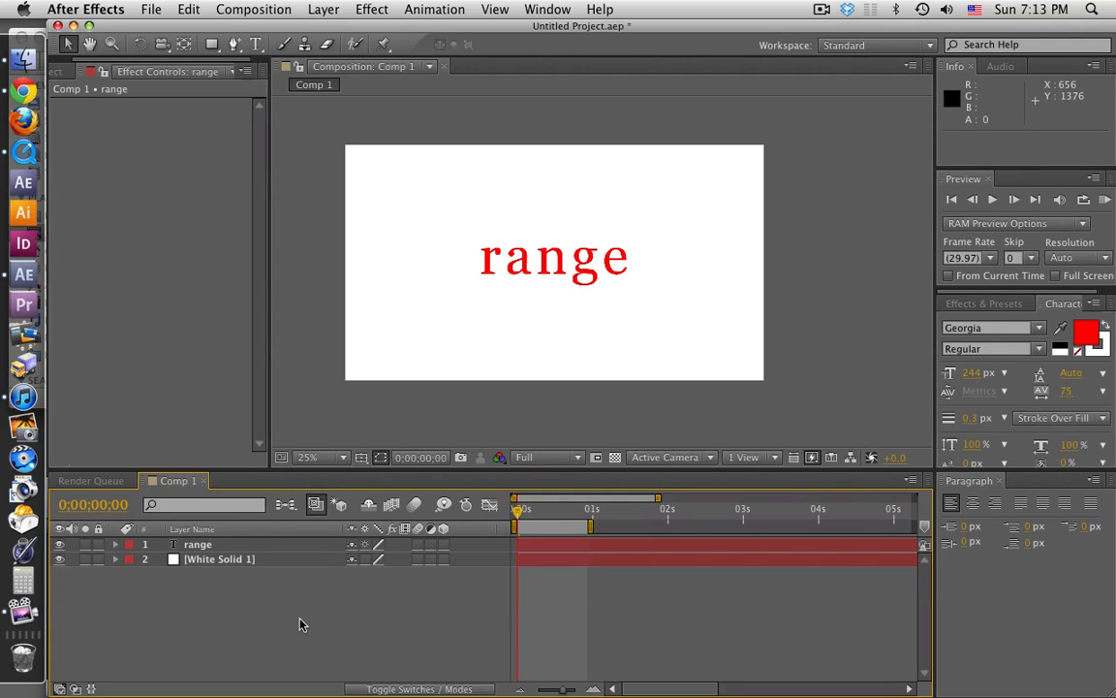
- Expand the range layer's Text and Transform properties and add a Scale animator to the text
click(194, 543)
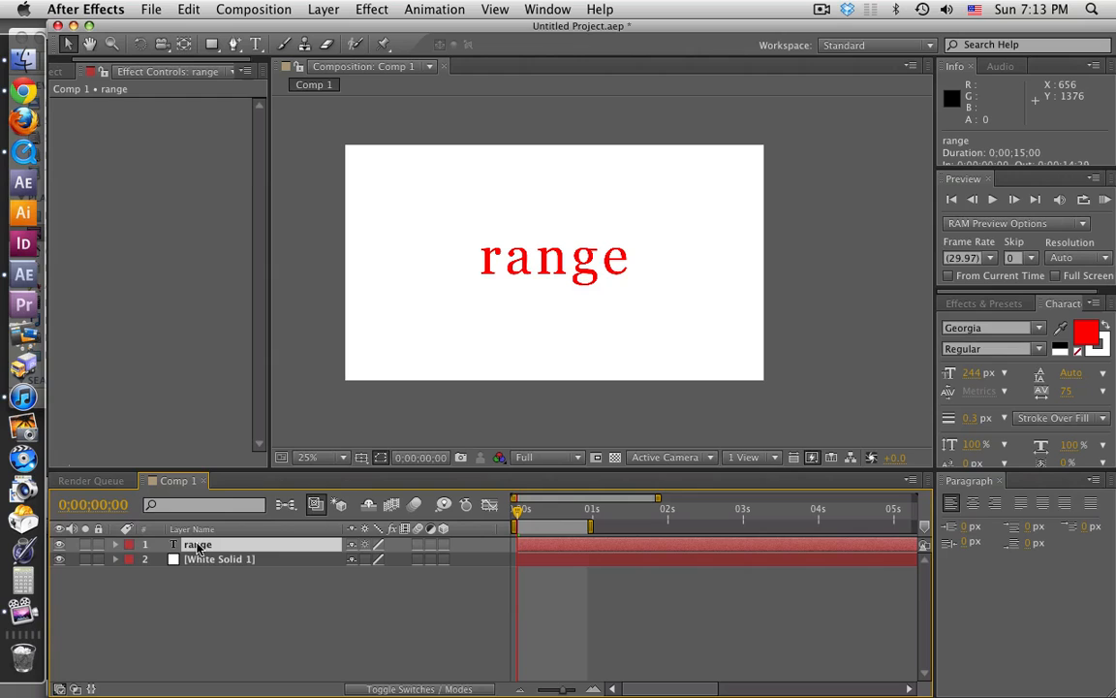
click(115, 546)
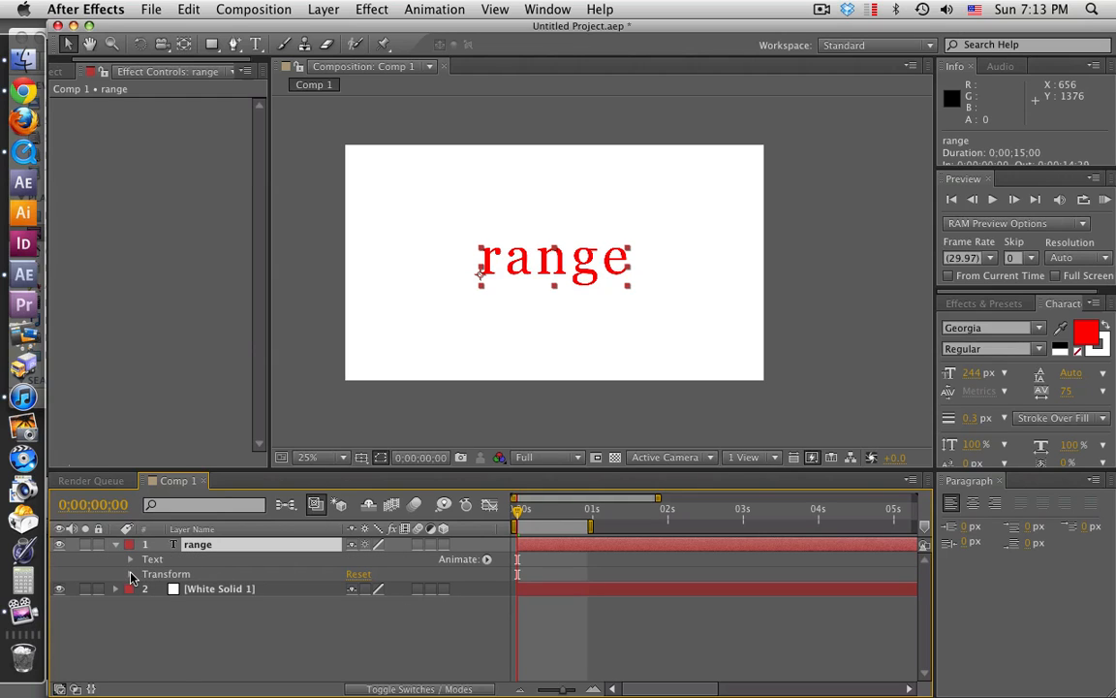
click(131, 575)
click(131, 561)
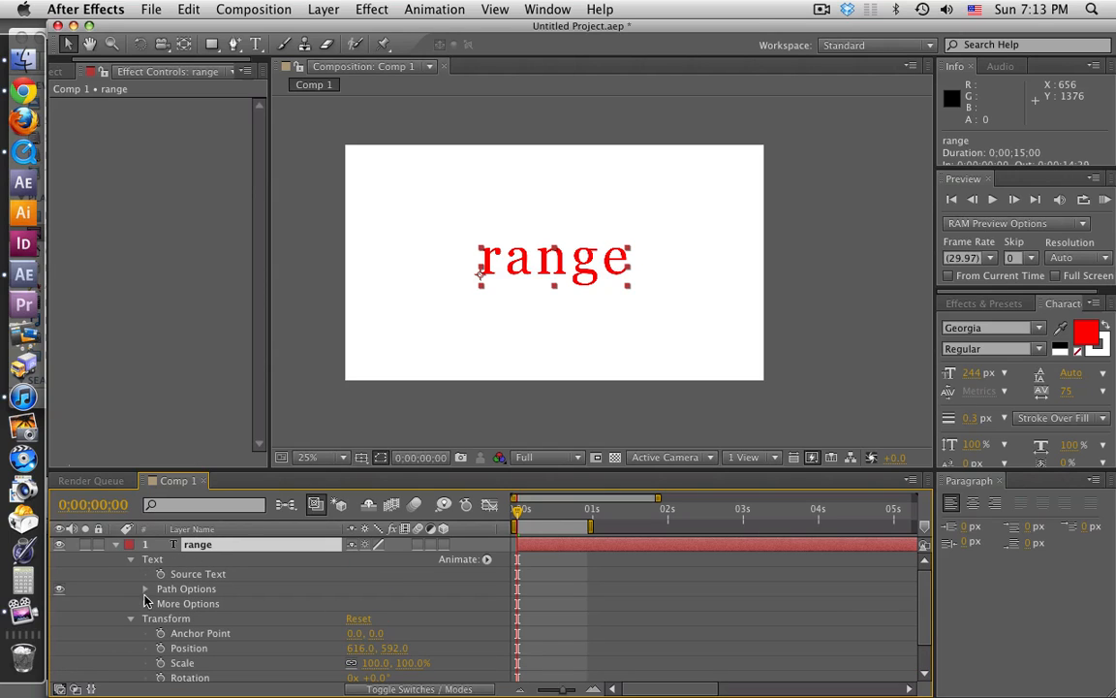
click(486, 560)
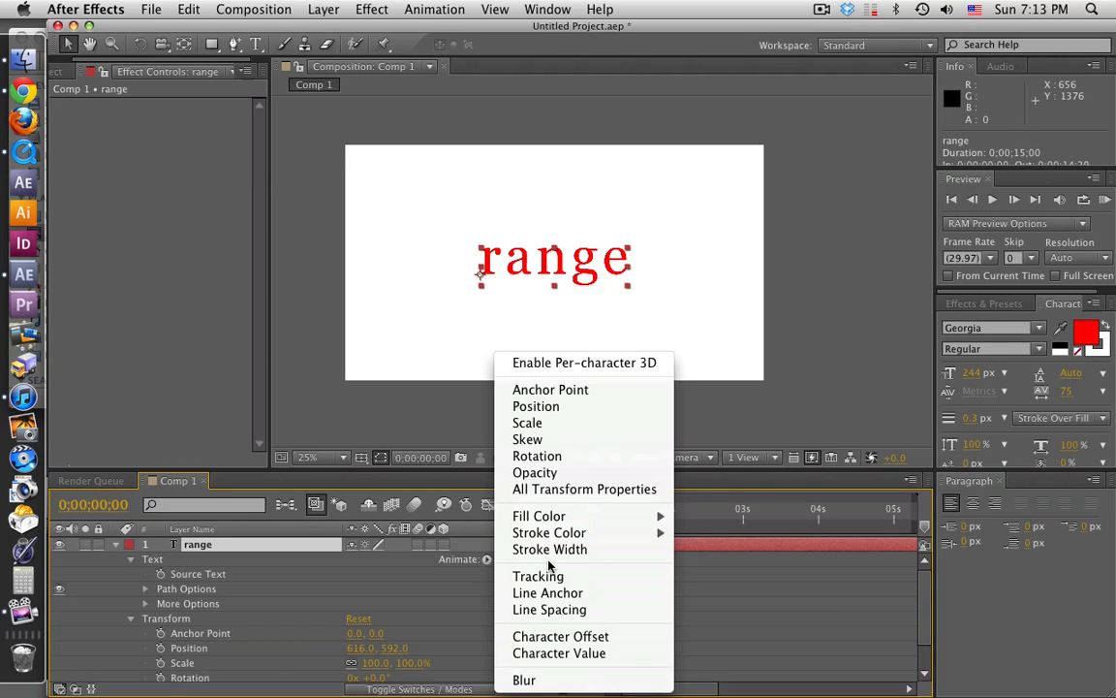
click(558, 433)
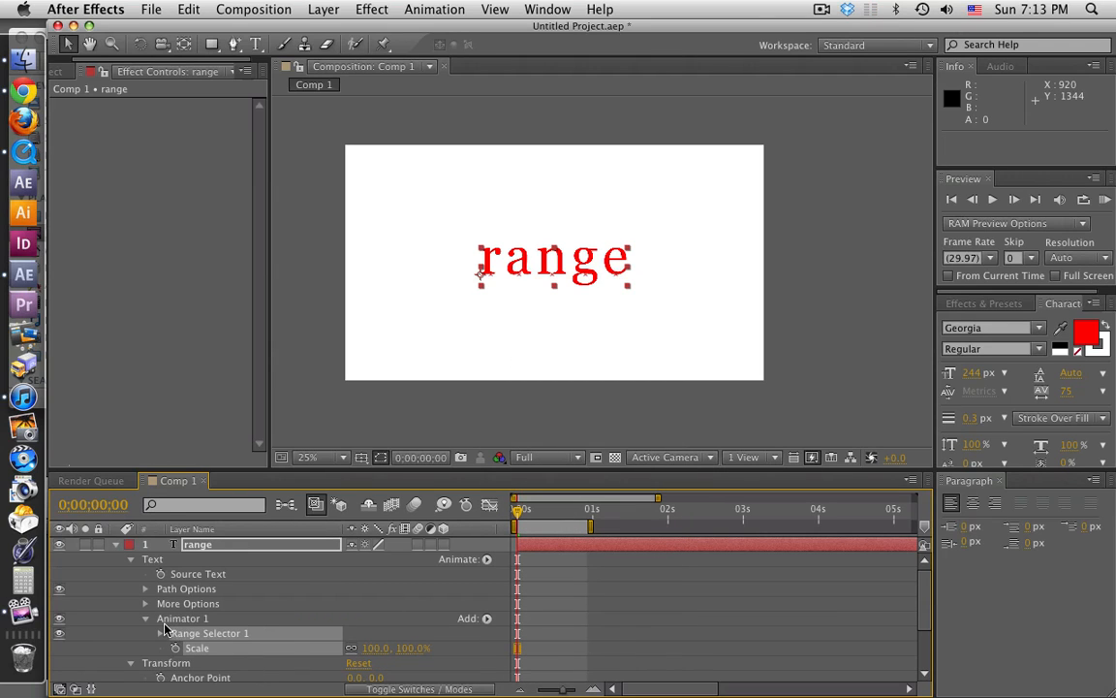
- Set the Scale of Animator 1 to 672%
click(229, 665)
click(208, 648)
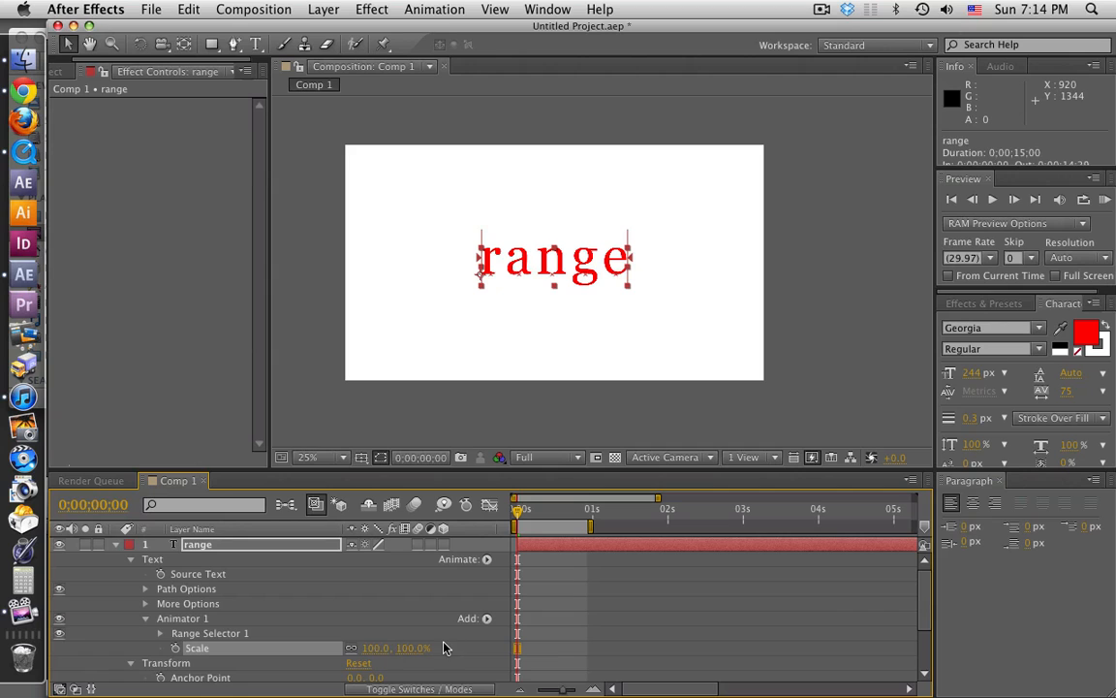
drag(414, 652, 827, 602)
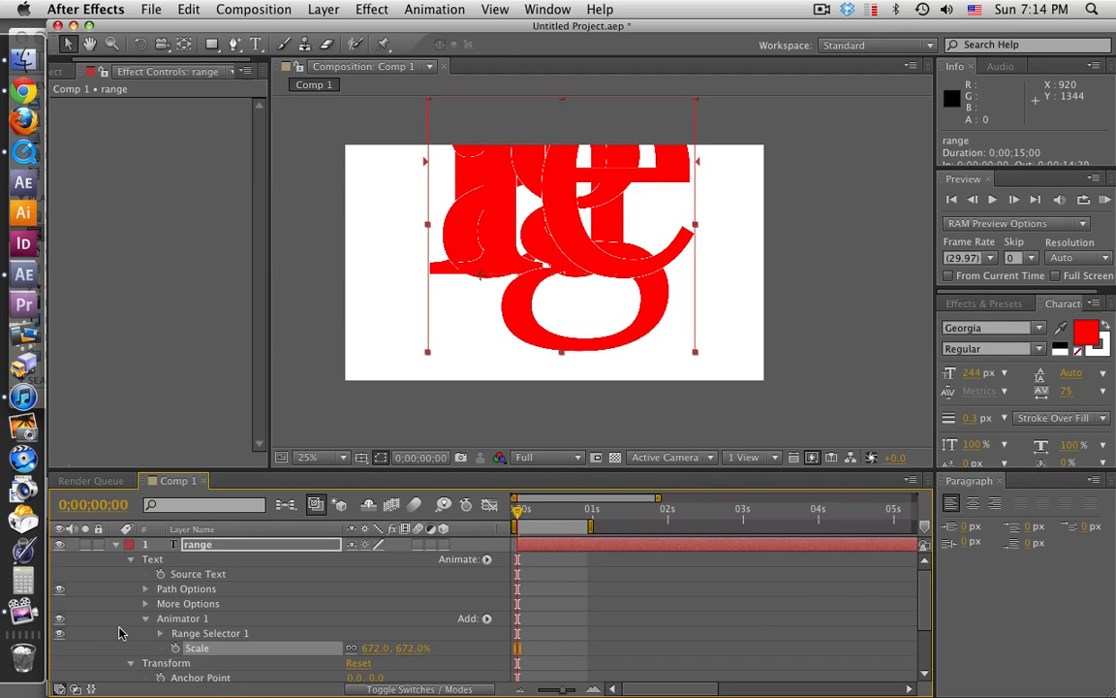
- Expand Range Selector 1 and its Advanced settings to examine the available options
click(160, 633)
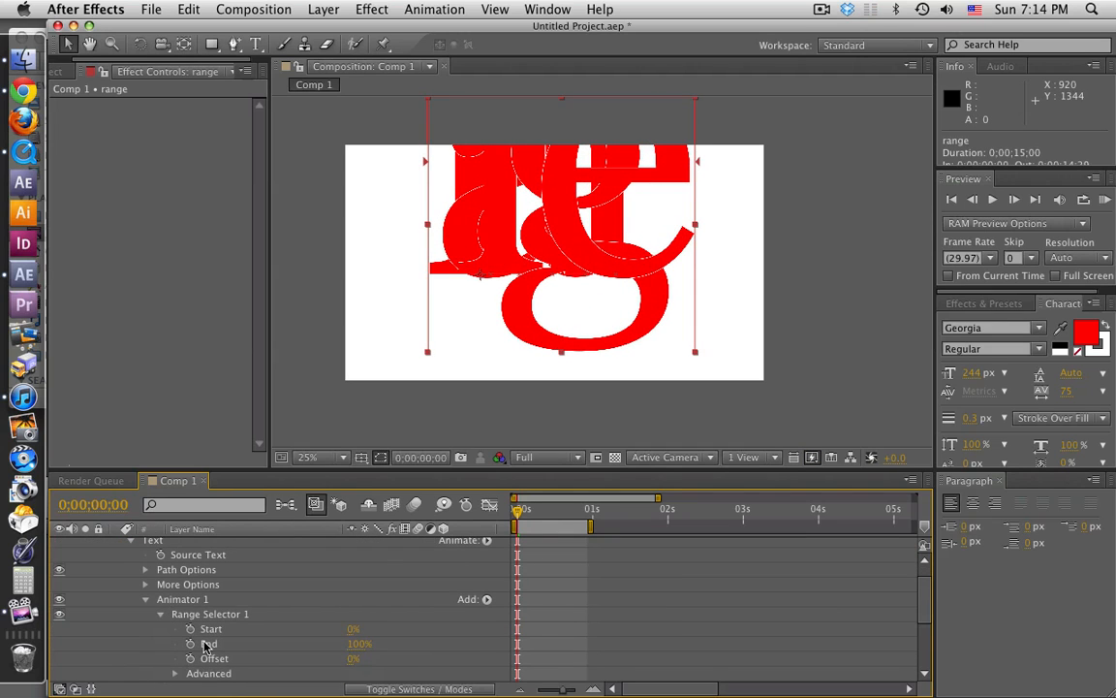
scroll(184, 644, down, 2)
click(177, 644)
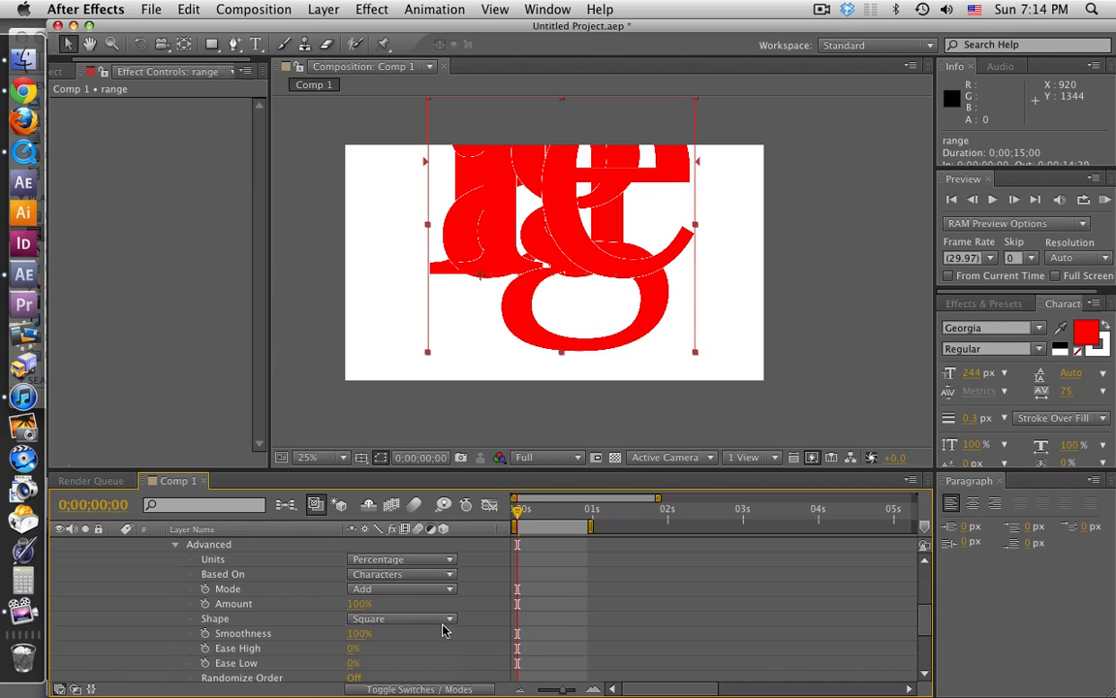
scroll(438, 633, up, 2)
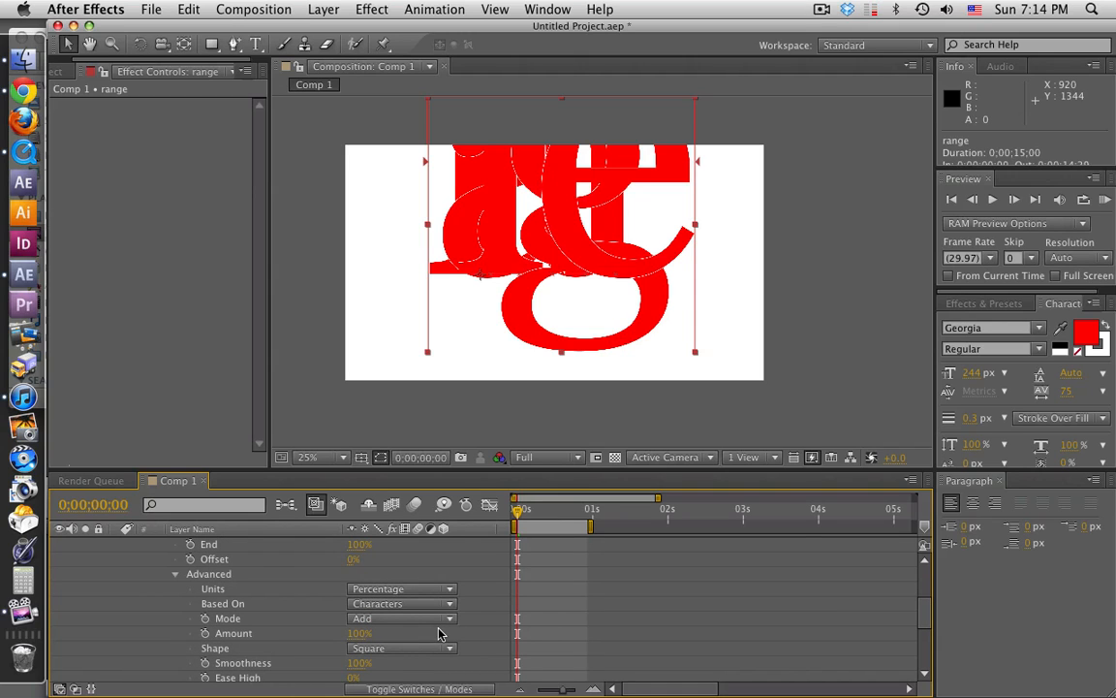
scroll(438, 634, up, 6)
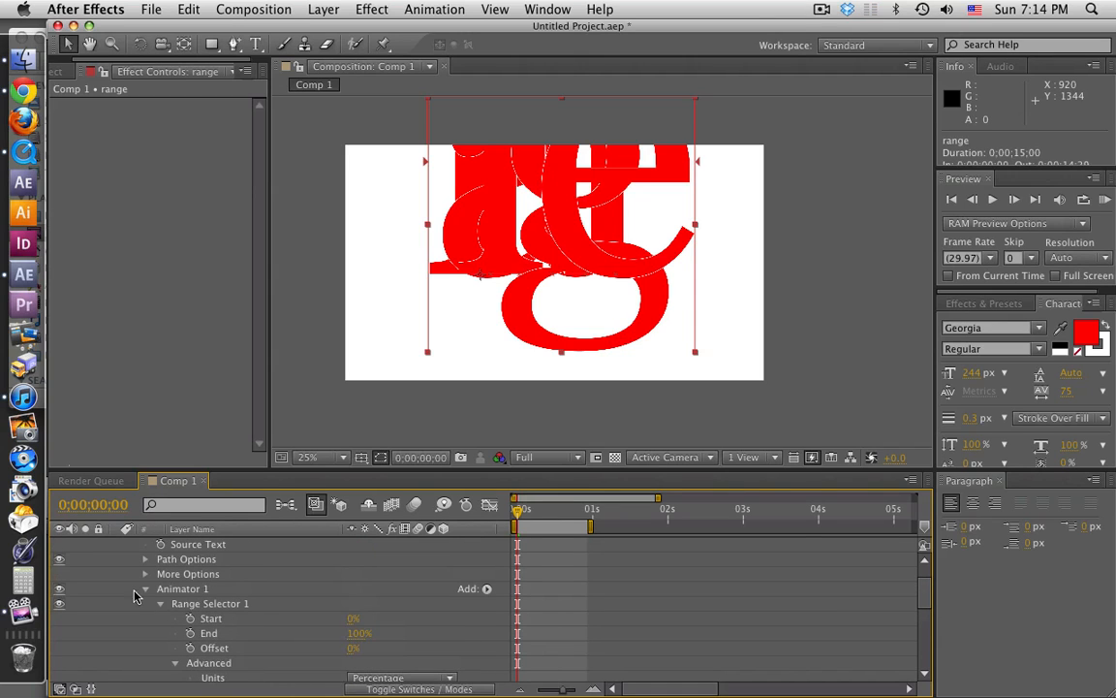
- In the text's More Options, set the vertical Grouping Alignment to -26%
click(146, 574)
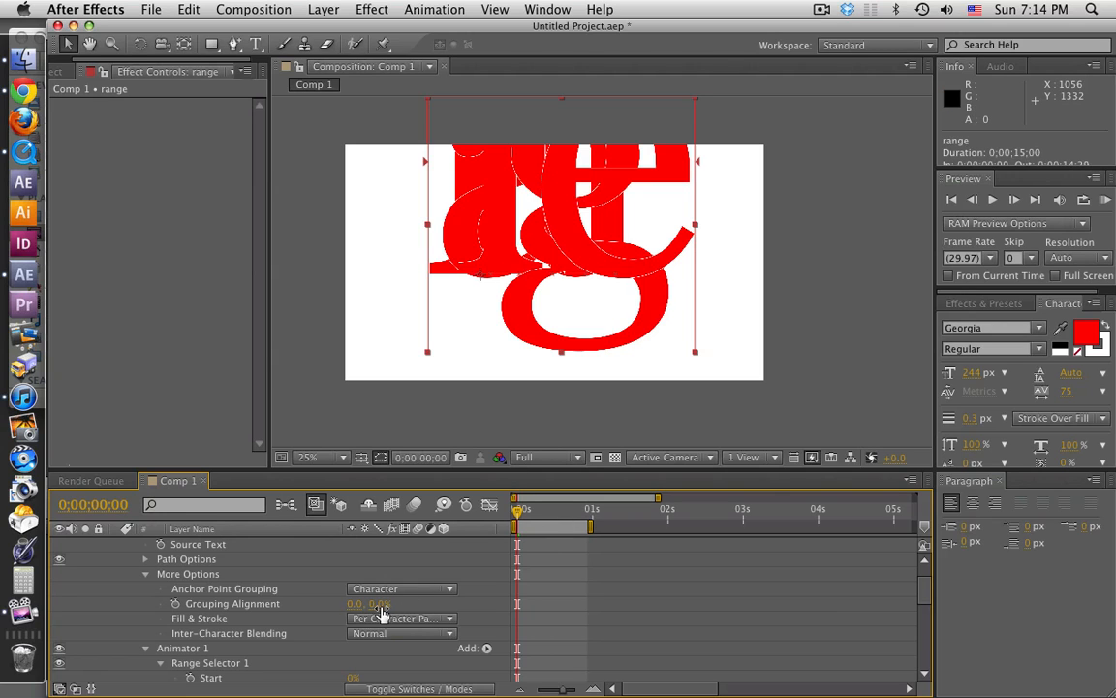
drag(380, 604, 356, 604)
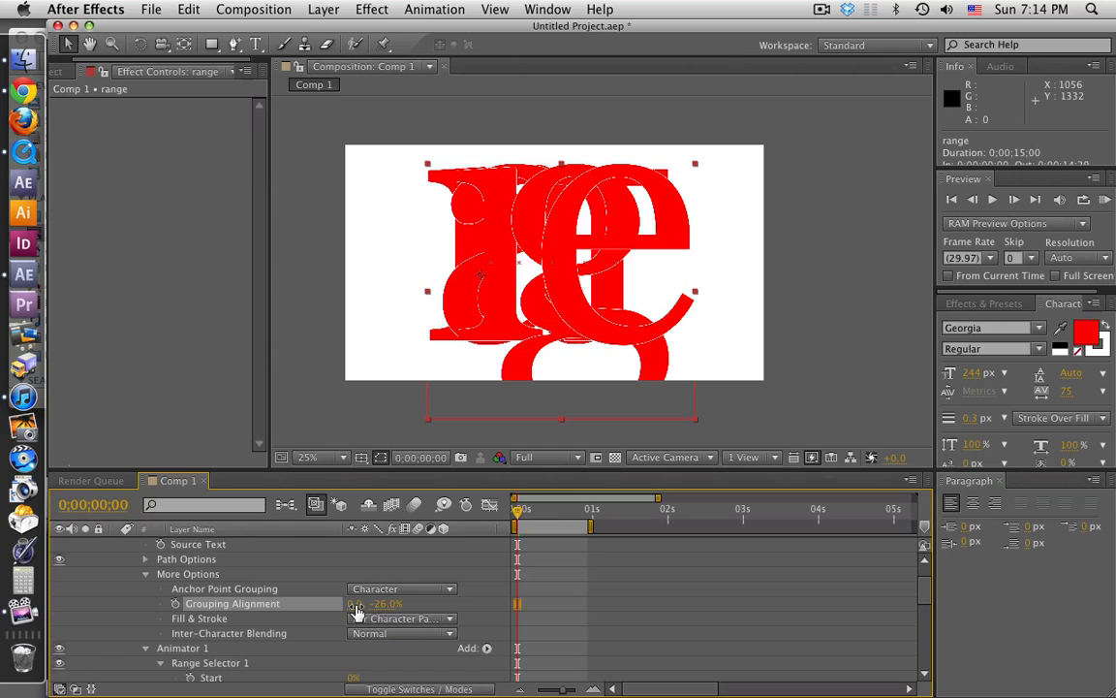
scroll(363, 603, up, 1)
scroll(435, 446, down, 1)
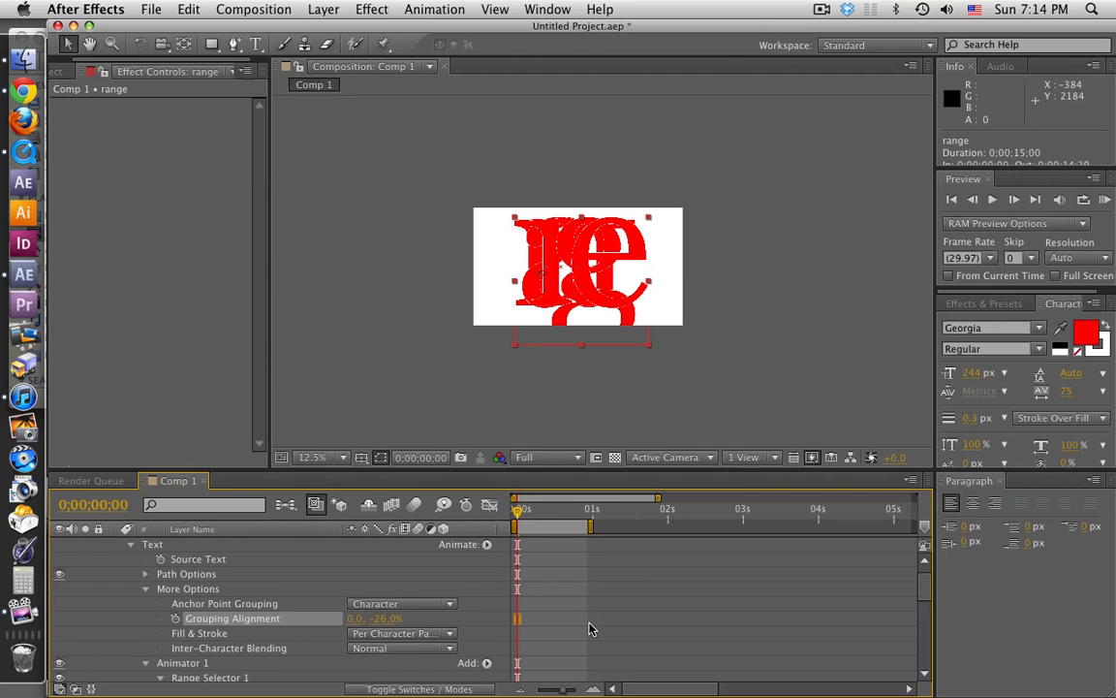
scroll(665, 404, up, 1)
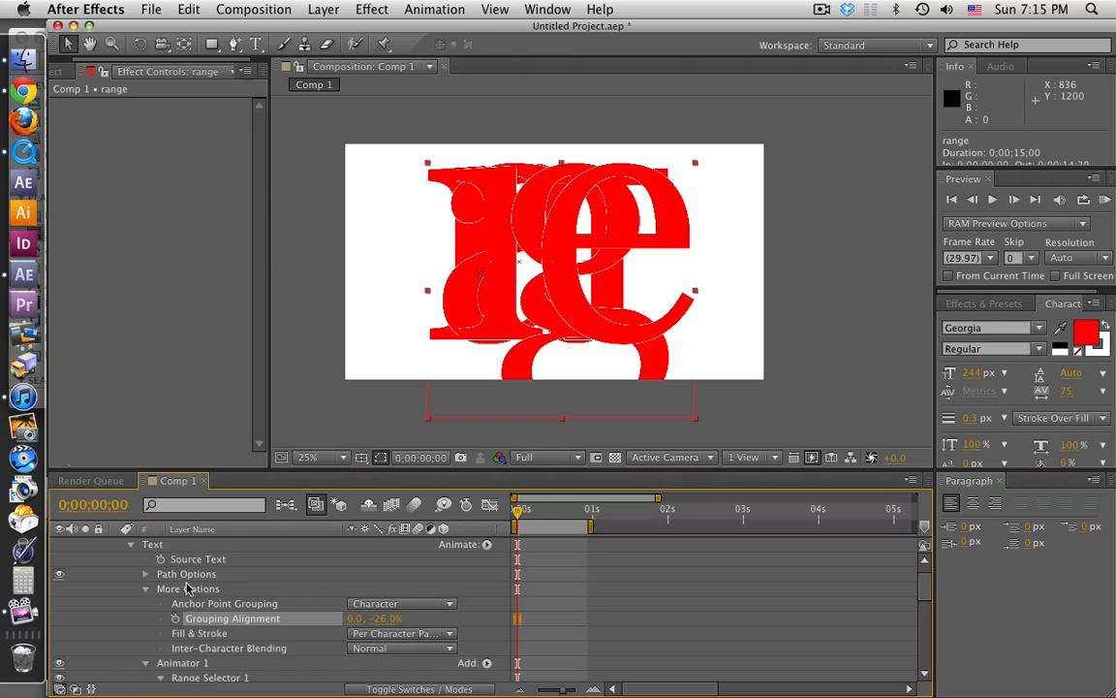
- Keyframe Range Selector 1's Start from 0% at 0;00;00;00 to 100% at 0;00;00;20, and return to the first frame
scroll(336, 593, down, 1)
scroll(336, 593, down, 6)
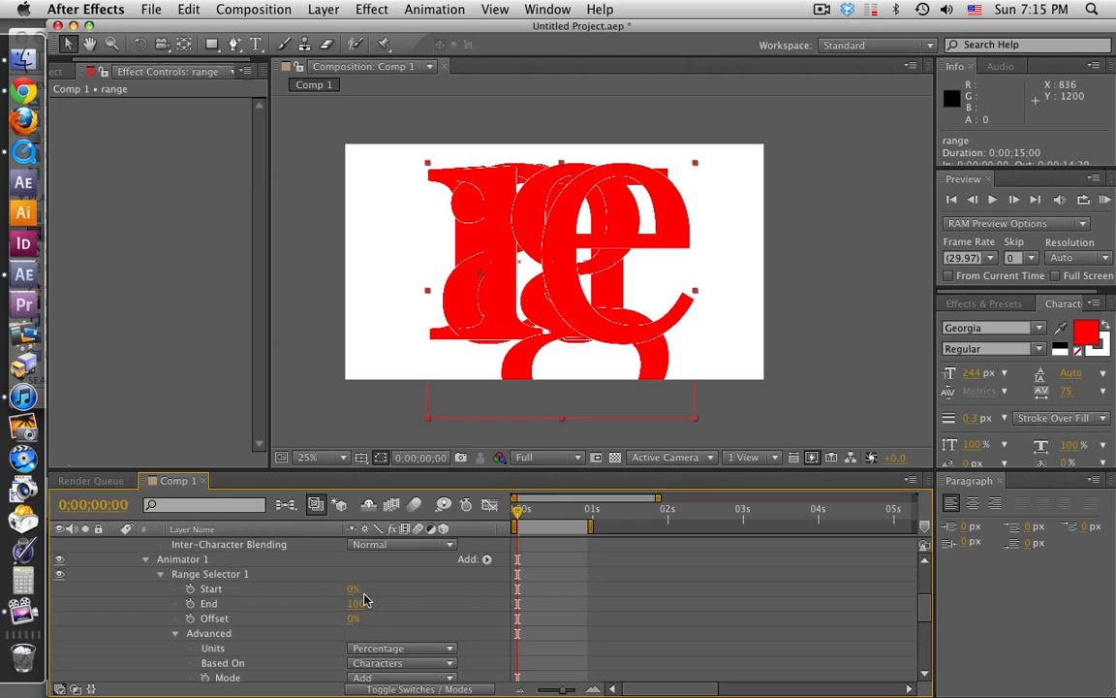
mouse_move(353, 591)
mouse_down()
mouse_move(448, 589)
mouse_move(344, 583)
mouse_move(455, 583)
mouse_move(343, 575)
mouse_up()
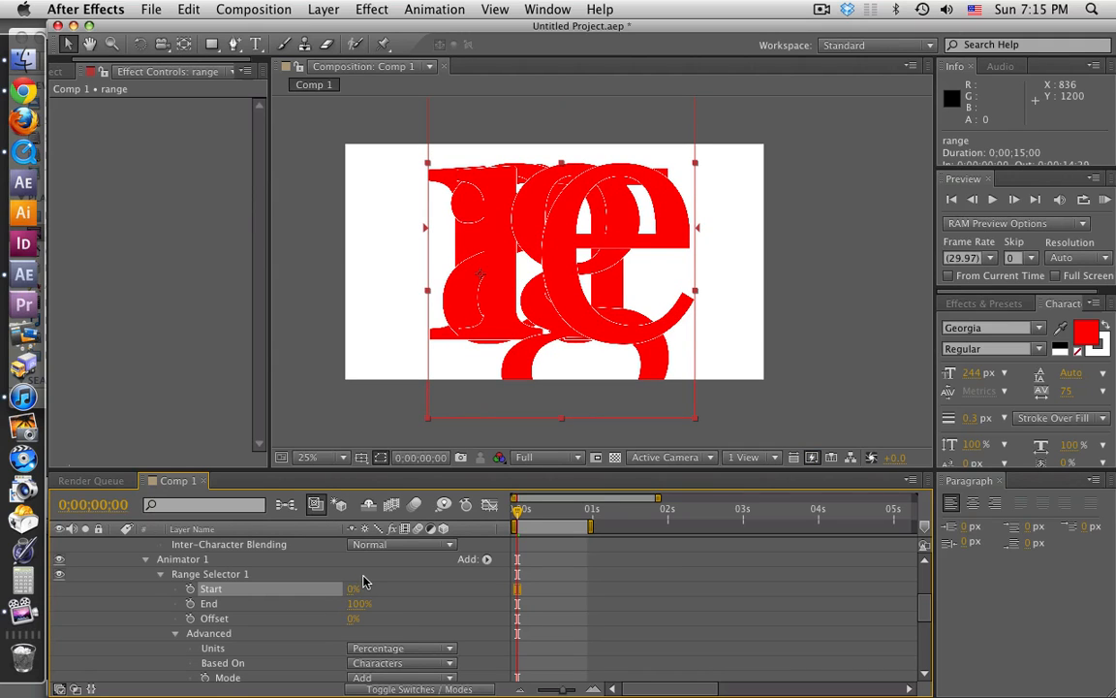
click(190, 589)
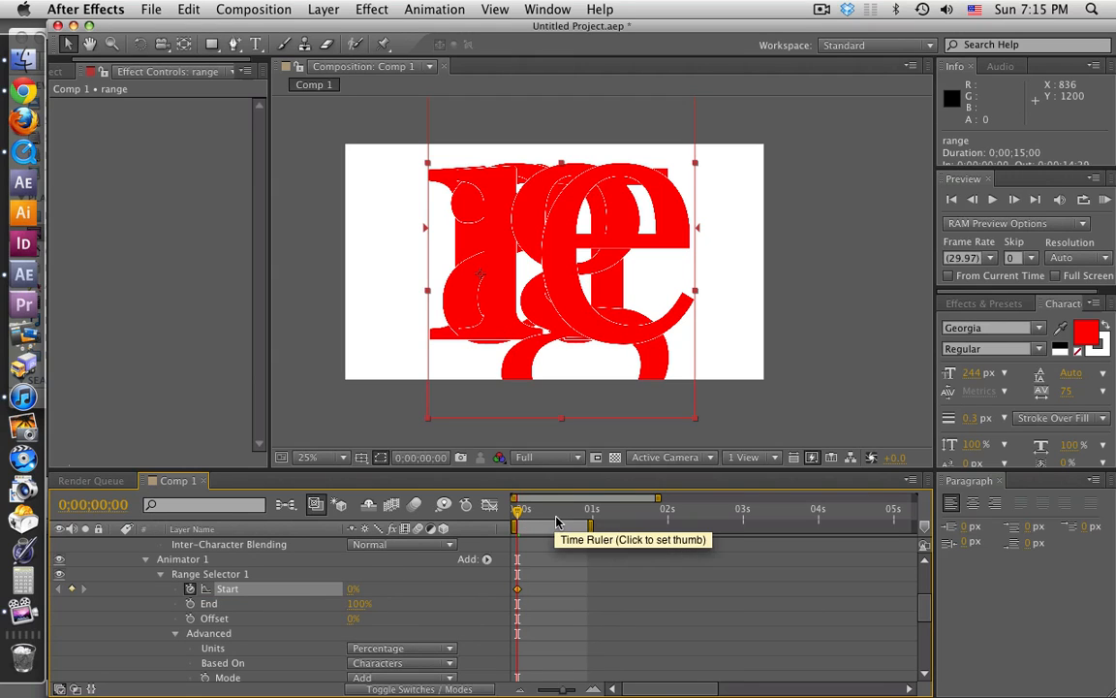
drag(556, 519, 568, 516)
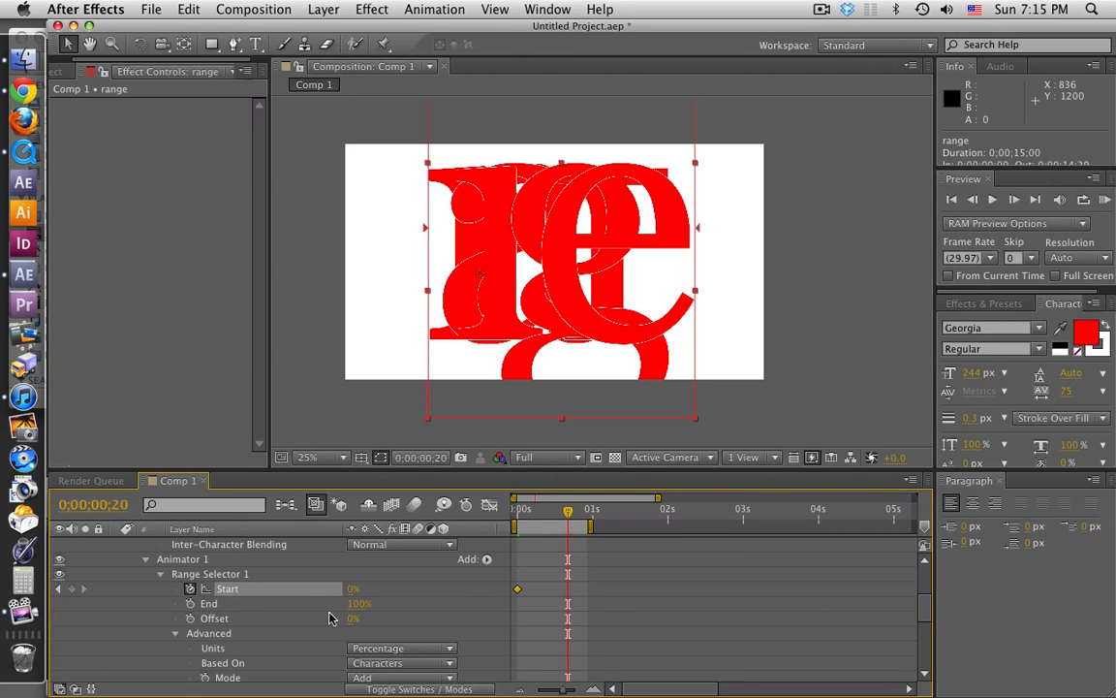
drag(352, 593, 457, 586)
key(Home)
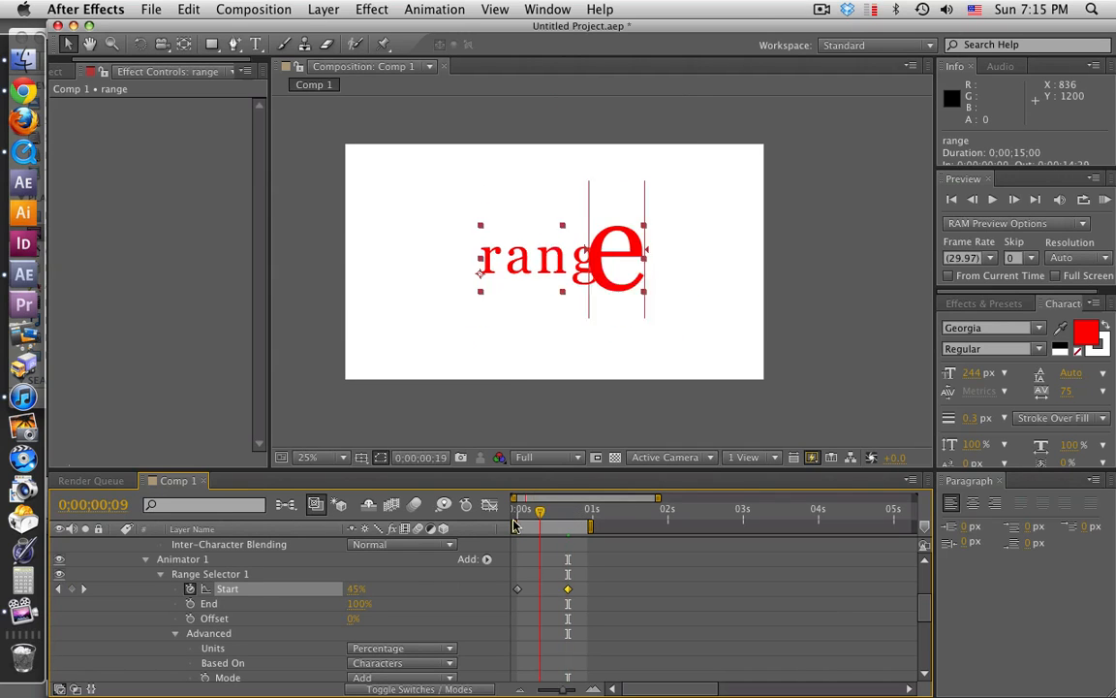
- Add an Opacity property to Animator 1, set it to 0%, and deselect the layer
click(488, 562)
mouse_move(542, 568)
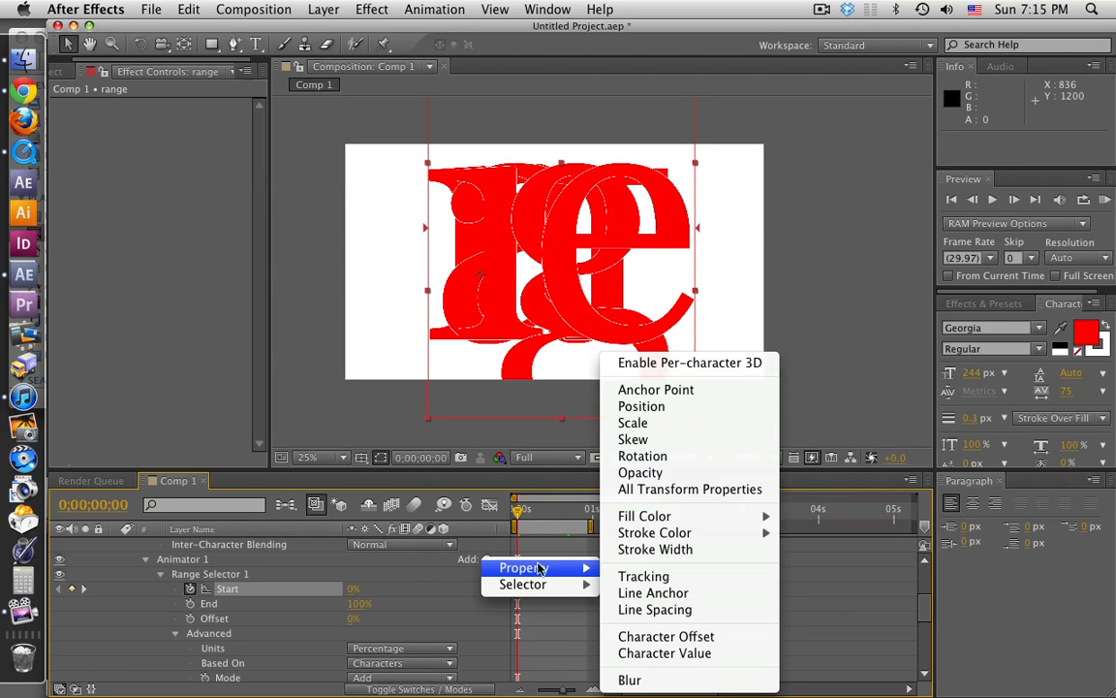
click(640, 473)
scroll(597, 607, down, 1)
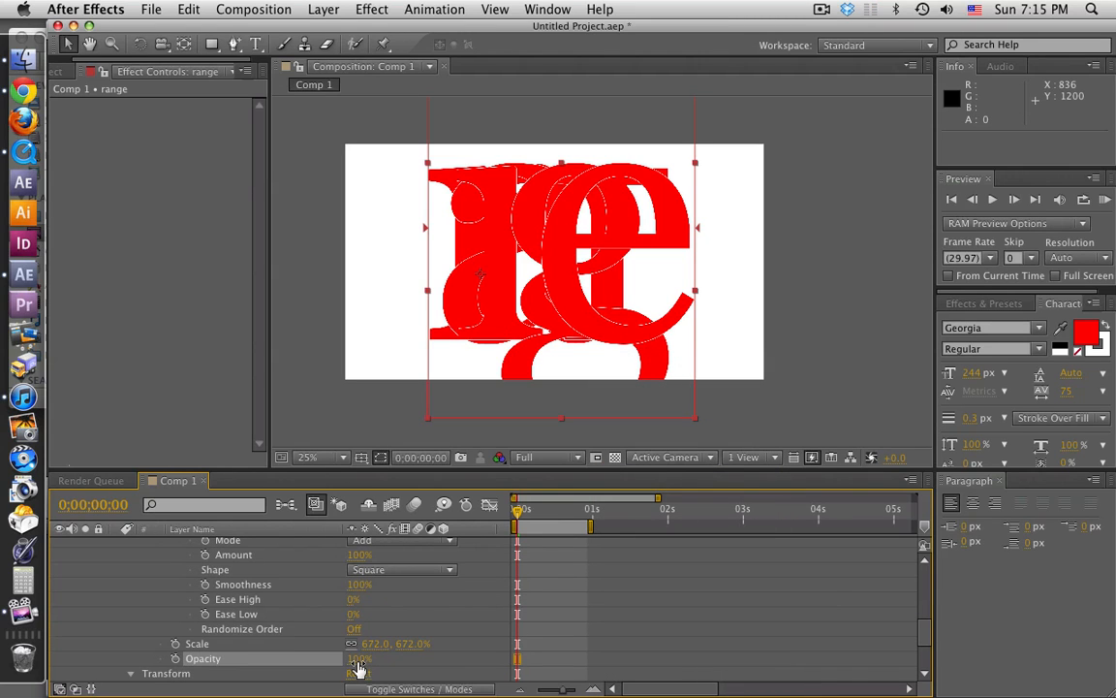
drag(359, 666, 265, 665)
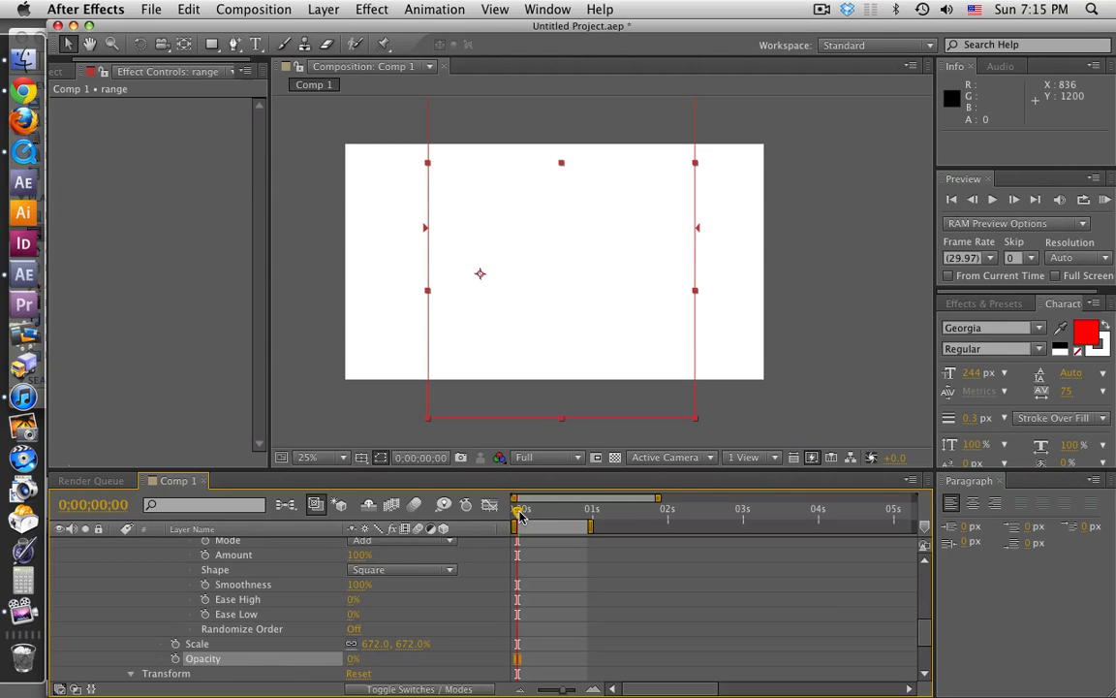
mouse_move(518, 513)
mouse_down()
mouse_move(573, 514)
mouse_move(516, 513)
mouse_up()
click(670, 590)
- Review the Start keyframes and the animator's Scale and Opacity values, and play a RAM preview of the text animation
scroll(676, 589, up, 3)
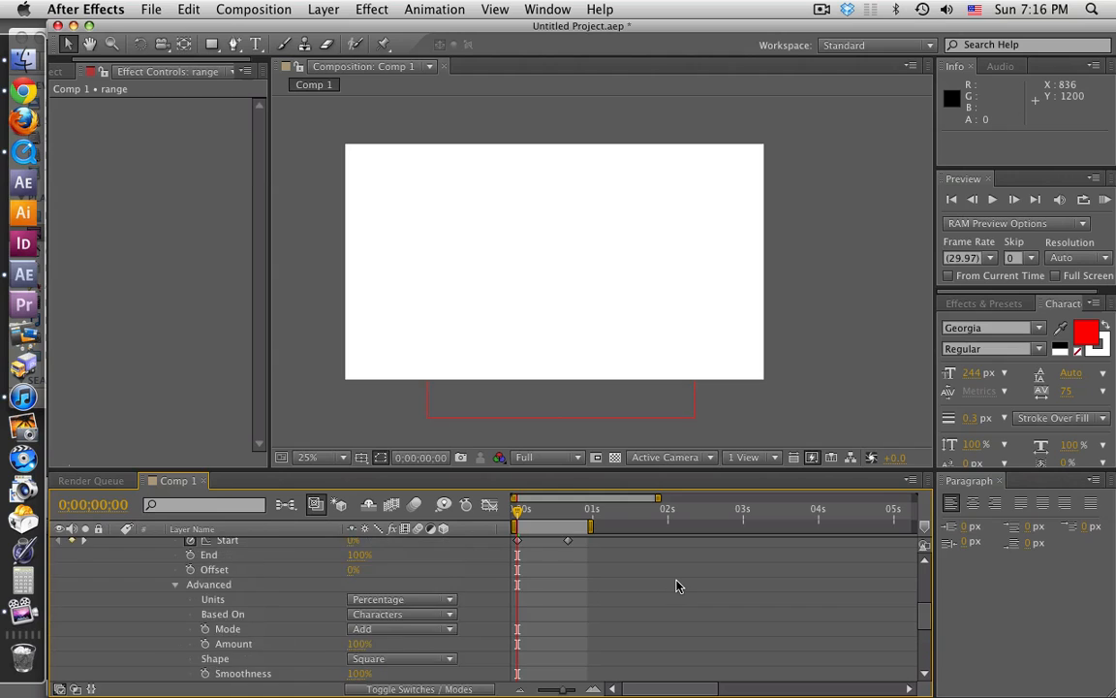
scroll(678, 586, down, 1)
scroll(679, 585, down, 2)
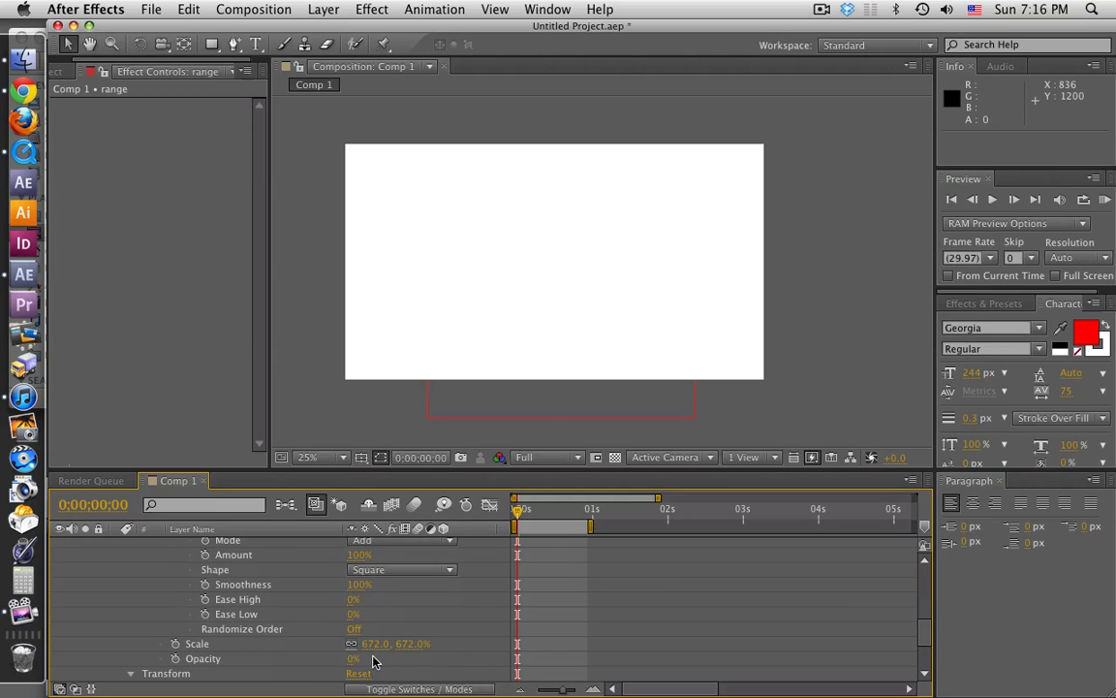
scroll(375, 661, up, 1)
scroll(375, 661, down, 1)
scroll(376, 662, up, 2)
scroll(376, 662, up, 7)
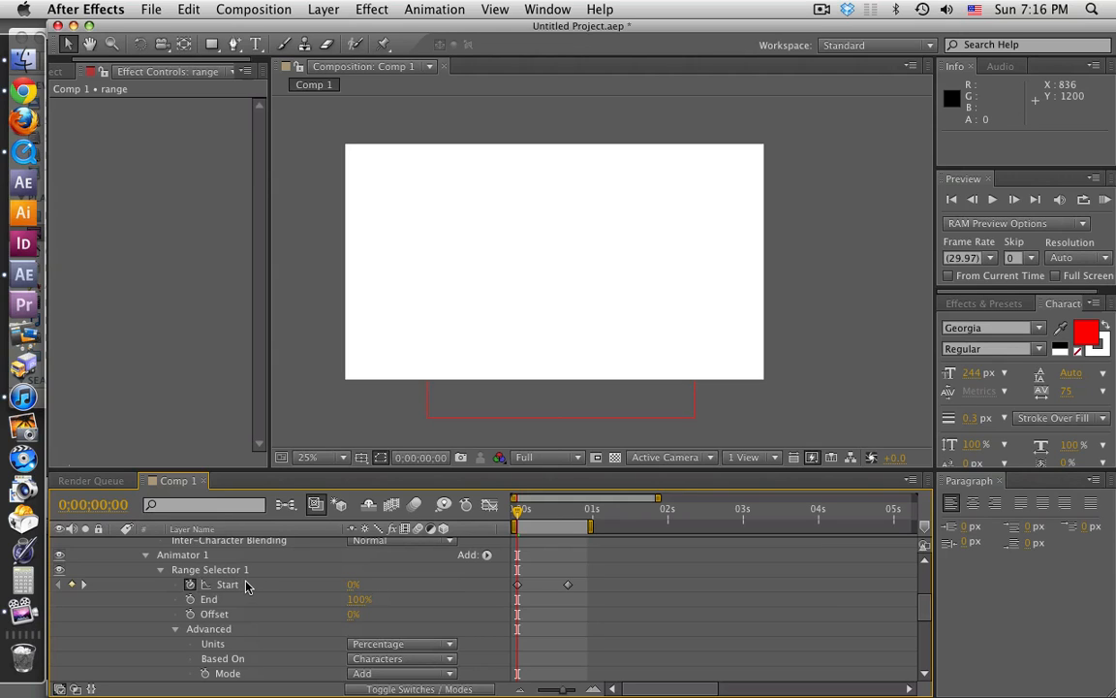
scroll(257, 634, down, 5)
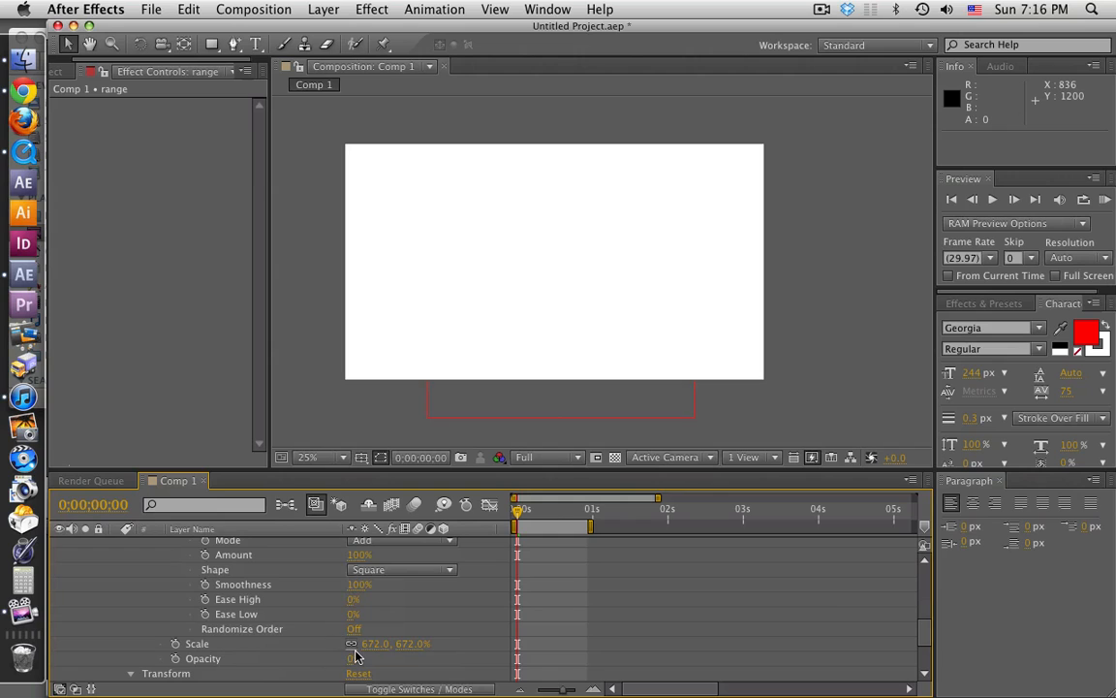
scroll(355, 658, up, 5)
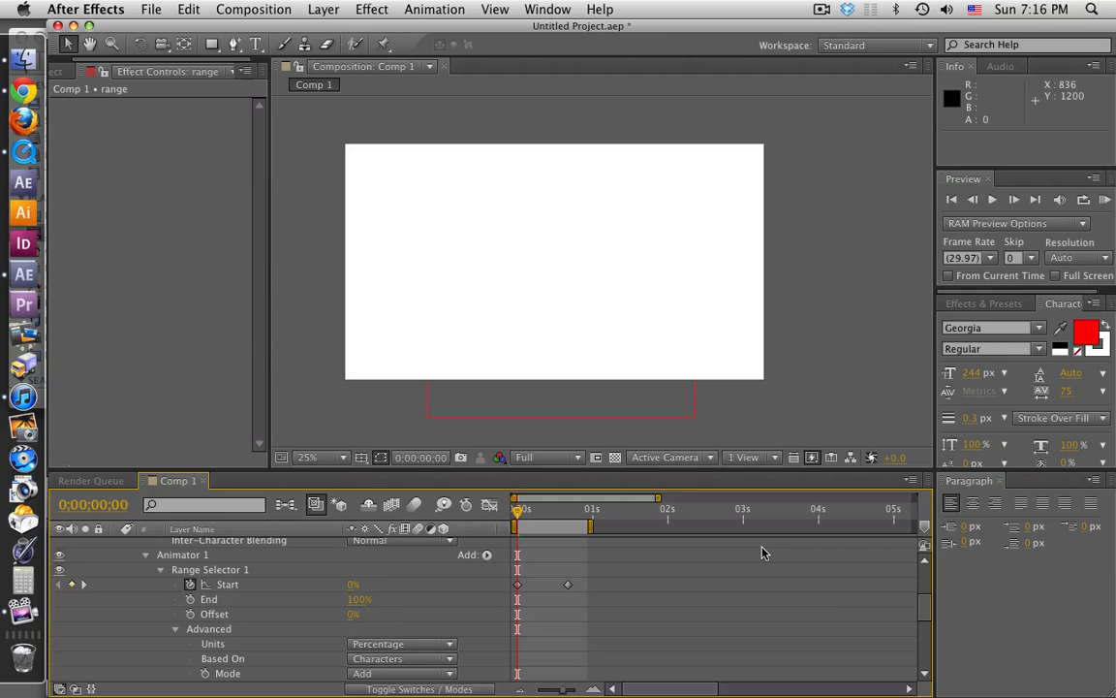
key(KP_0)
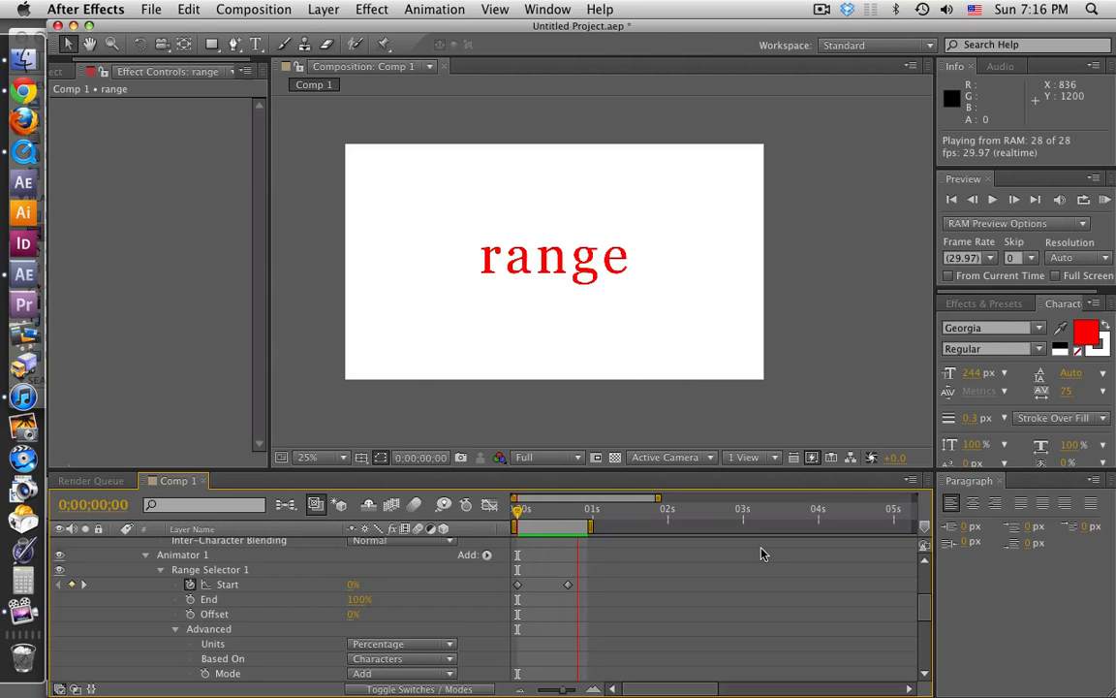